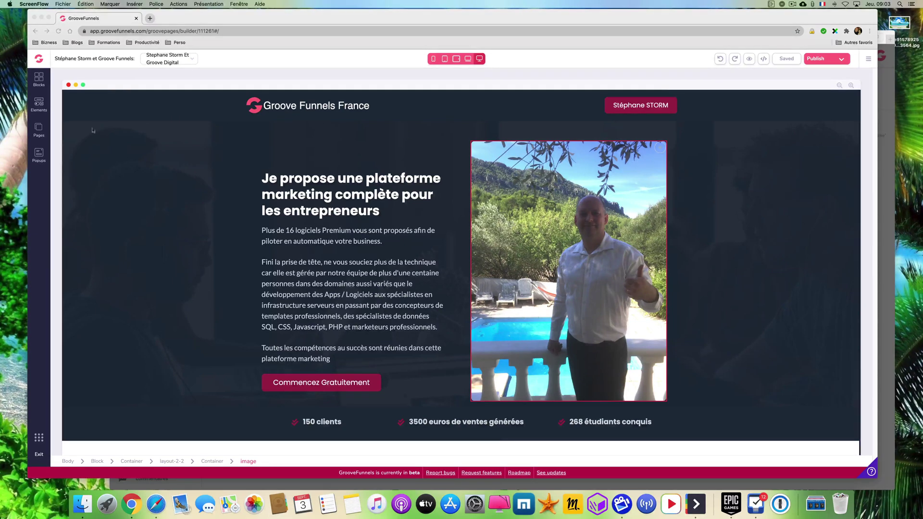
Step: Look over the landing page, open its page settings and examine the page name
scroll(191, 228, "down", 10)
scroll(191, 229, "down", 20)
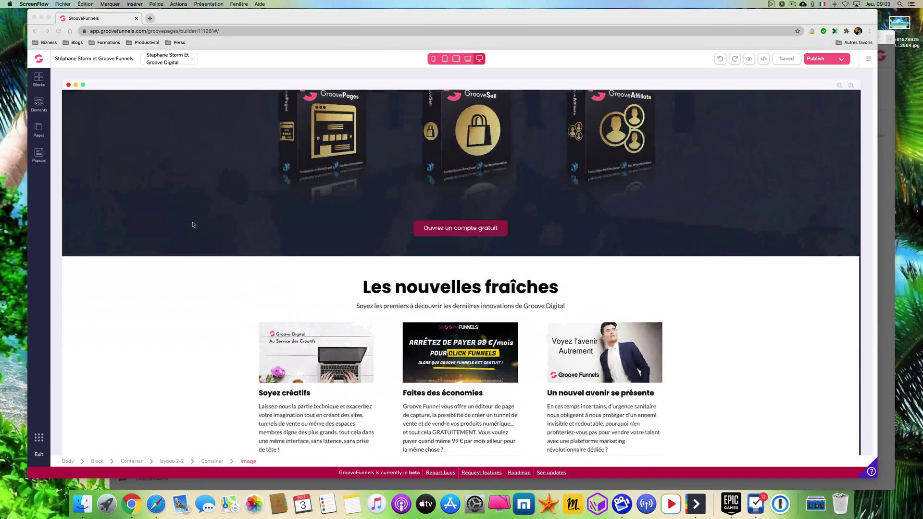
scroll(194, 221, "up", 20)
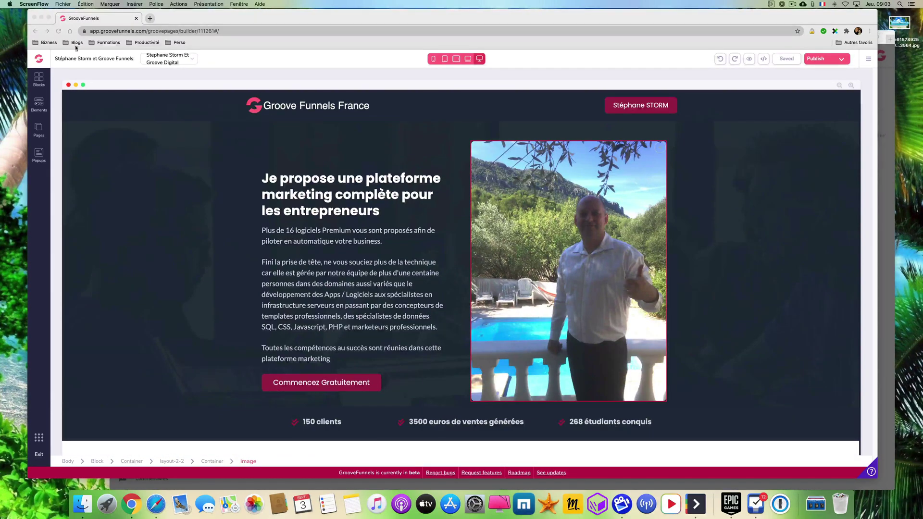
left_click(42, 134)
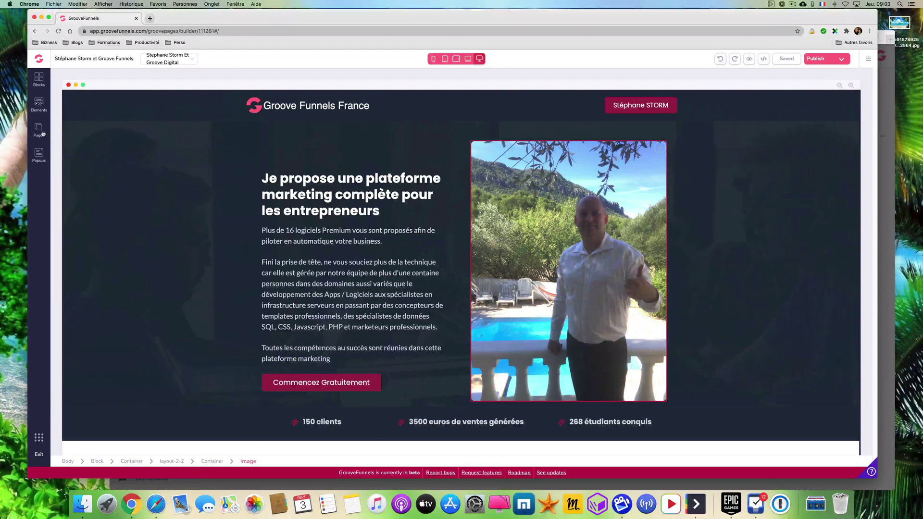
left_click(139, 124)
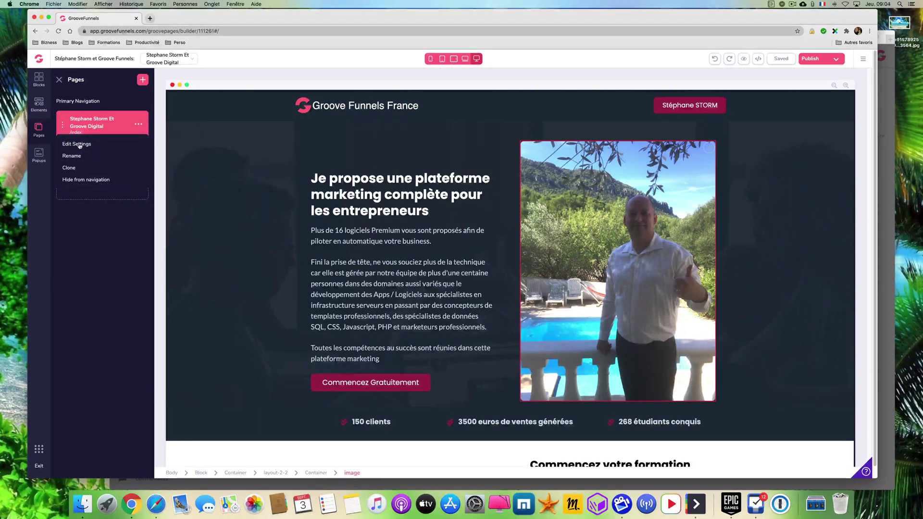
left_click(80, 145)
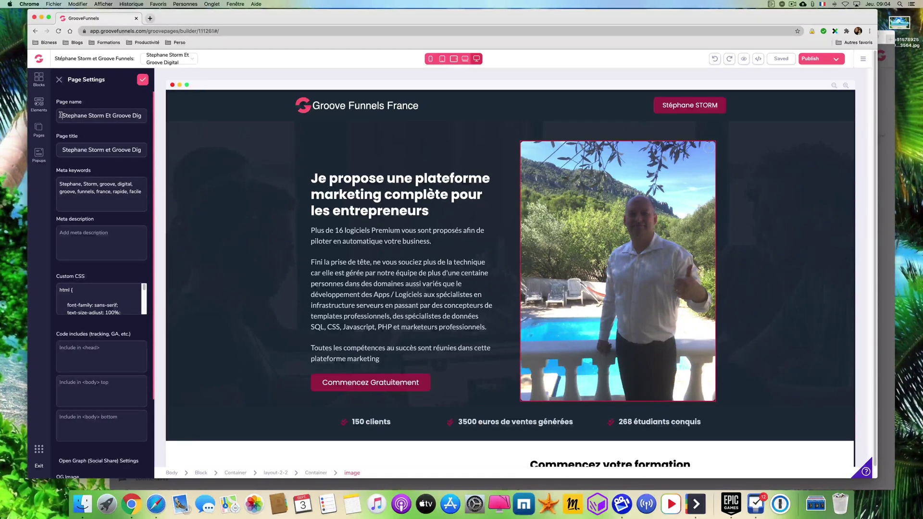
left_click_drag(61, 115, 94, 152)
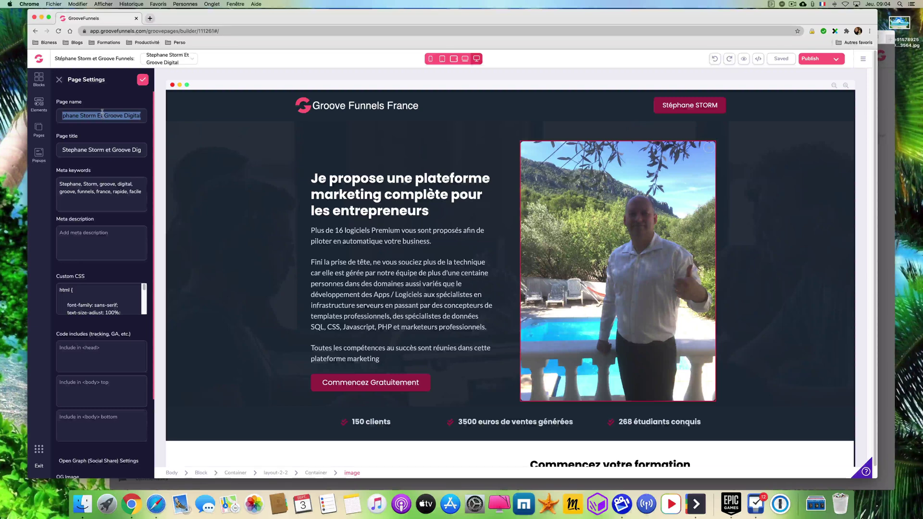
Step: Return to the GroovePages site list and open the last site for editing
left_click(40, 60)
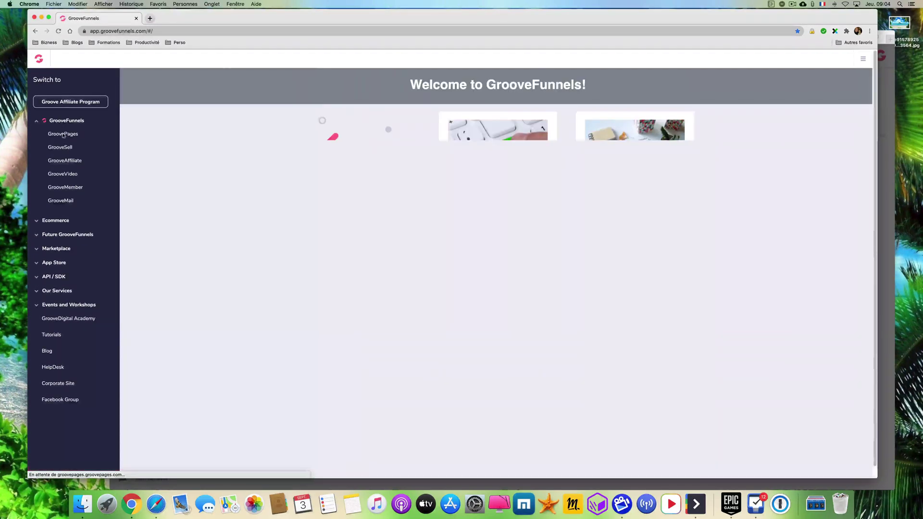
left_click(62, 134)
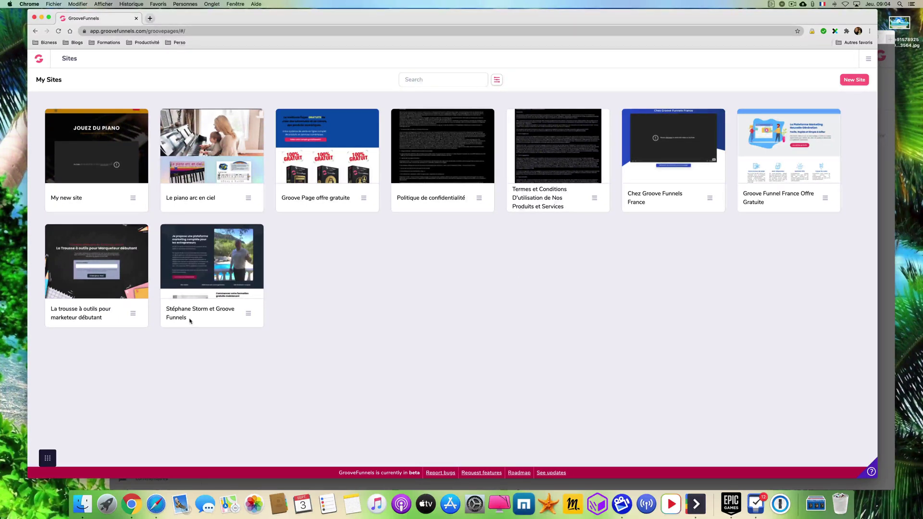
left_click(250, 313)
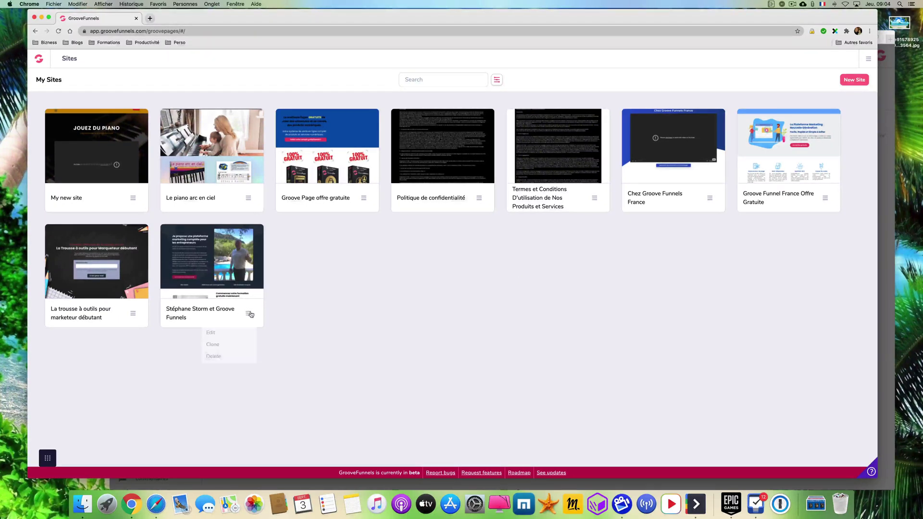
left_click(210, 336)
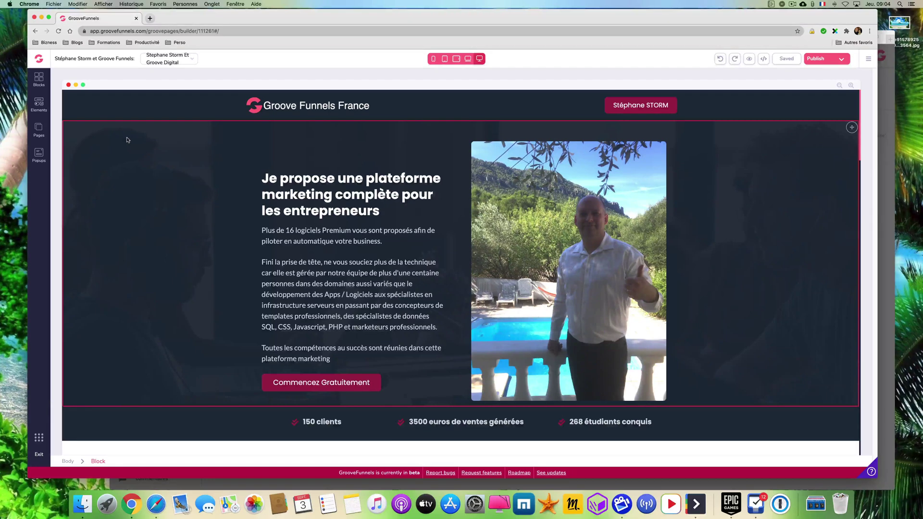
Step: Open the page's settings and remove the spaces after the first three commas in the meta keywords
left_click(41, 127)
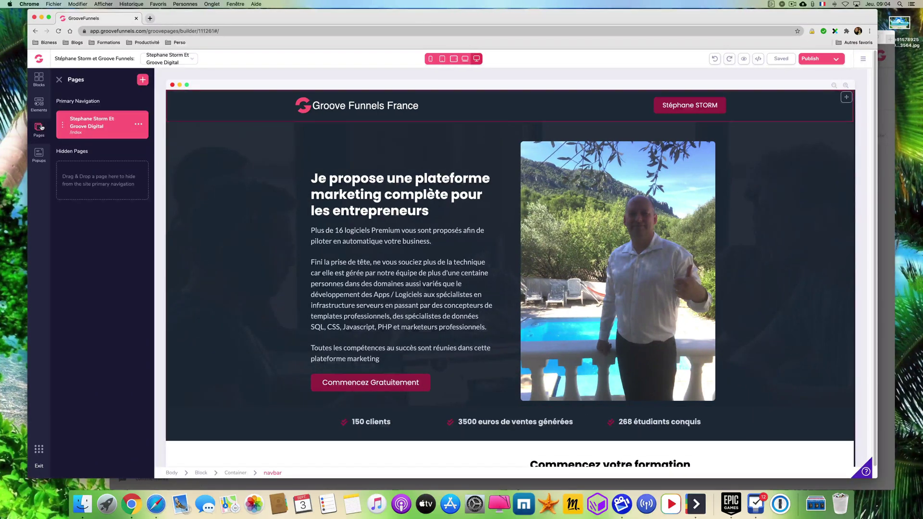
left_click(139, 124)
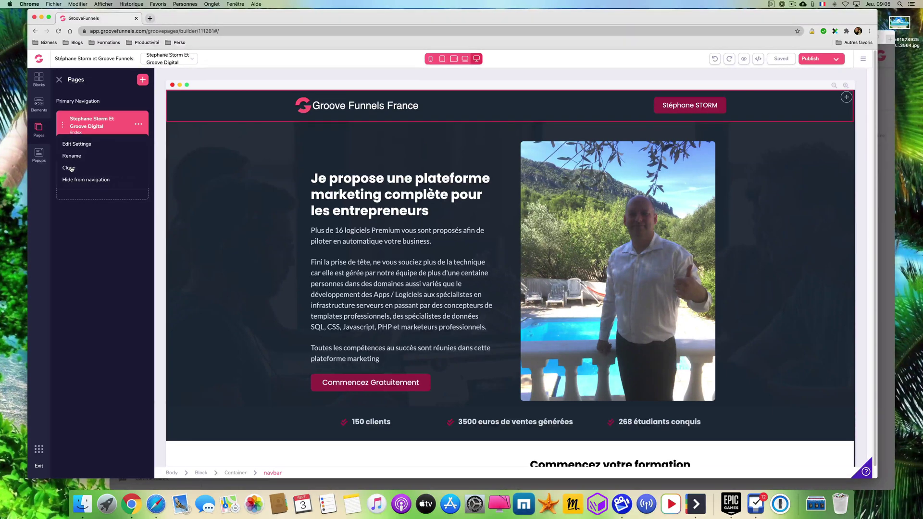
left_click(80, 144)
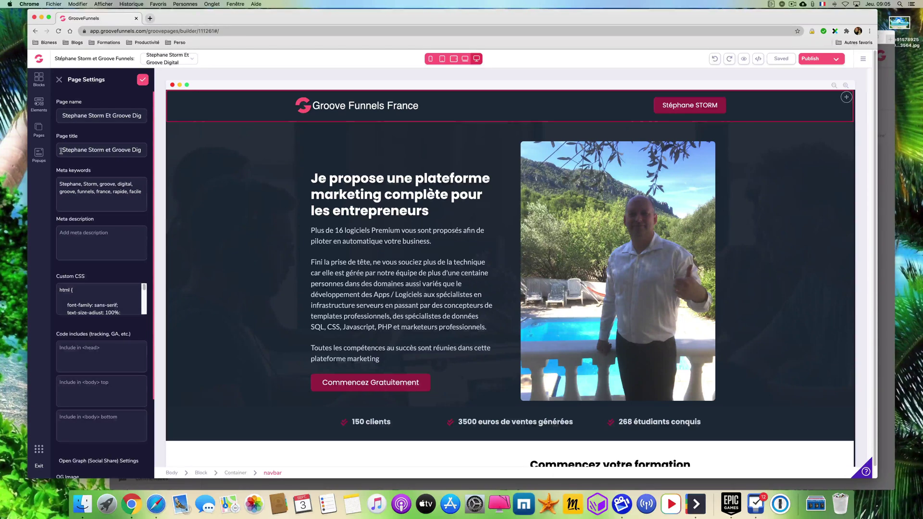
left_click_drag(63, 152, 145, 151)
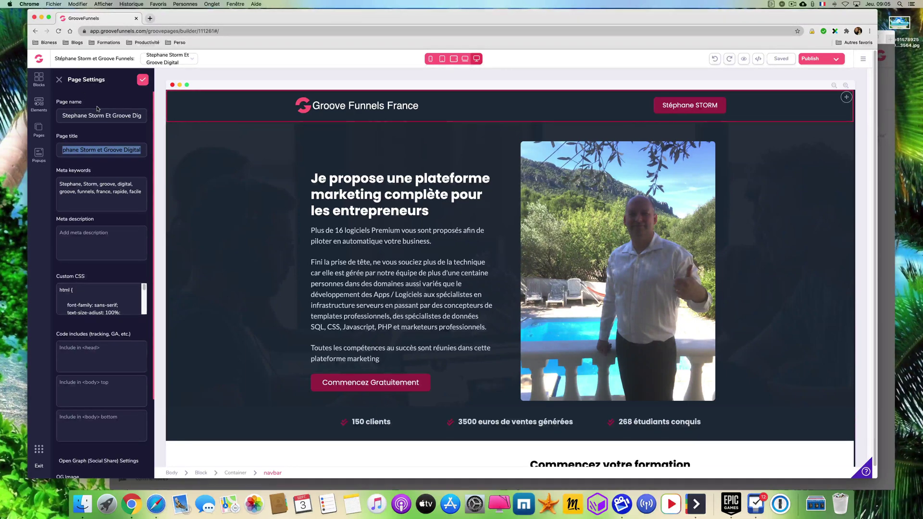
left_click(90, 186)
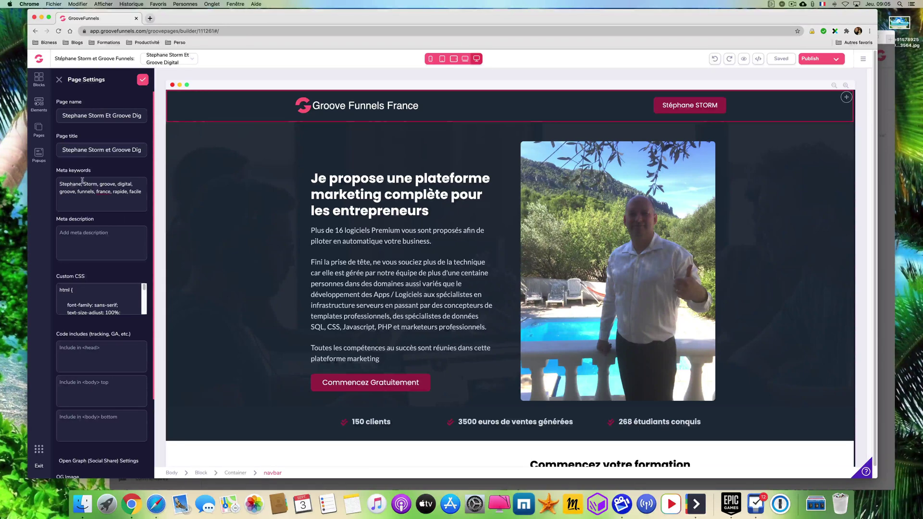
key("BackSpace")
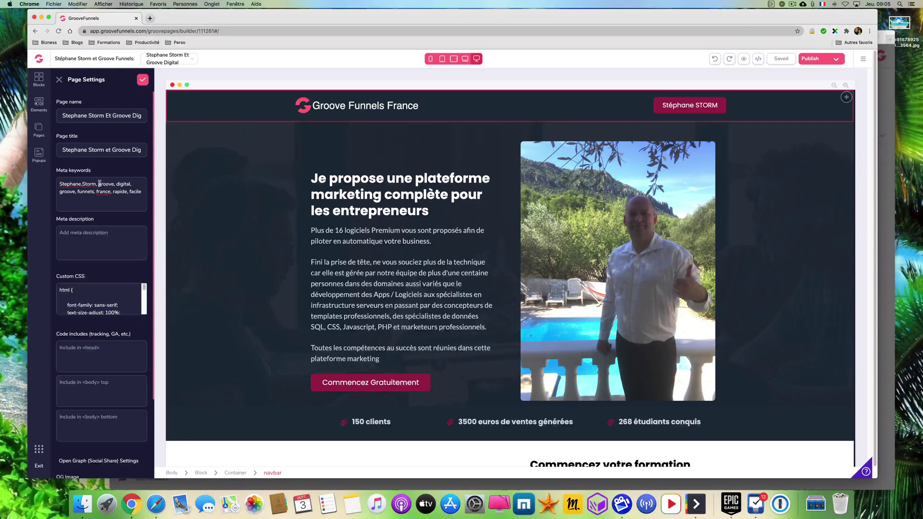
key("BackSpace")
left_click(115, 184)
key("BackSpace")
Step: Replace the page's Open Graph image with the "Arrêtez de payer 99 €/mois pour Click Funnels" picture from the image library
scroll(139, 235, "down", 3)
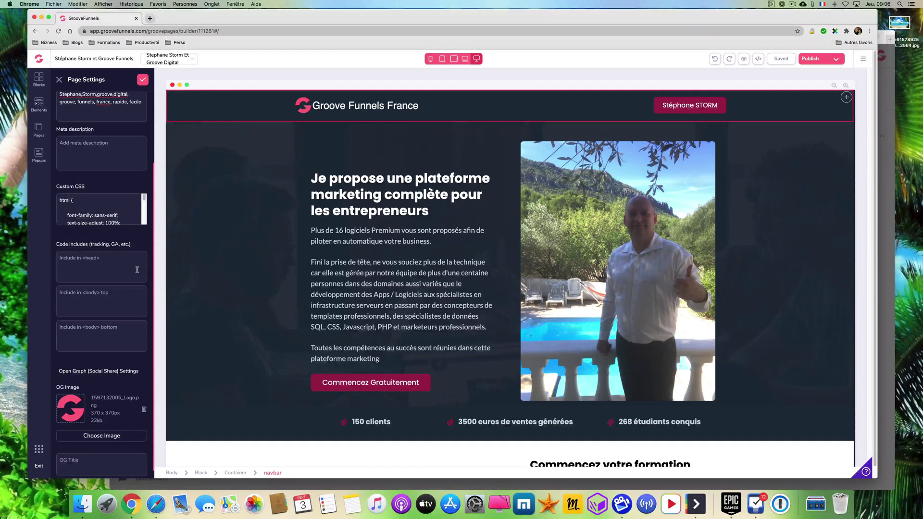
left_click(67, 267)
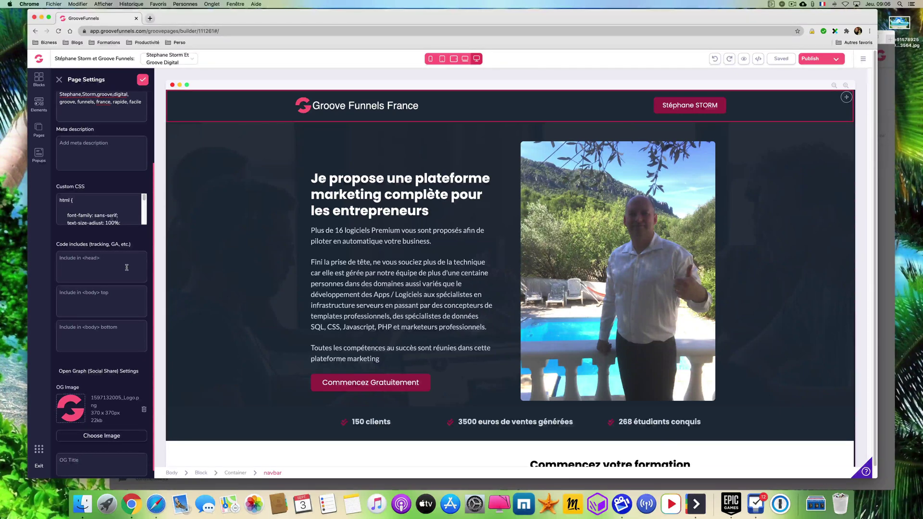
scroll(127, 268, "down", 1)
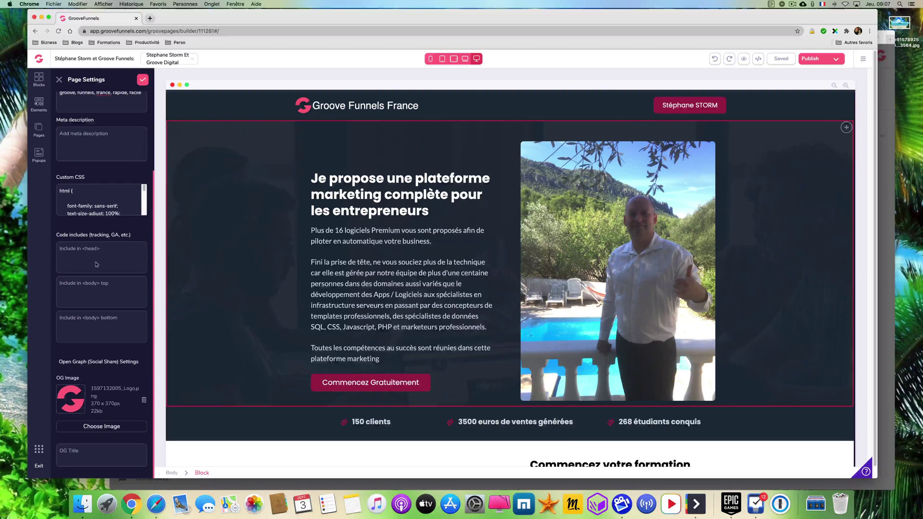
scroll(97, 252, "up", 3)
scroll(98, 252, "up", 2)
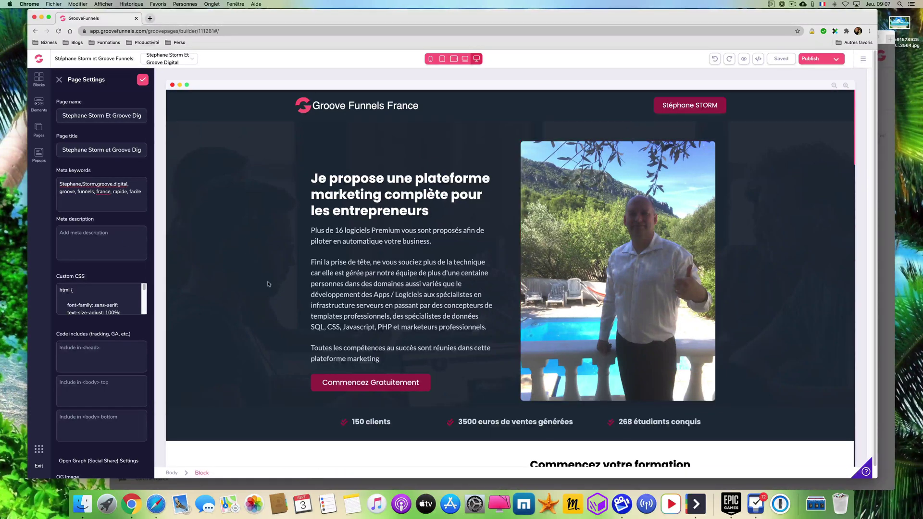
scroll(104, 413, "down", 3)
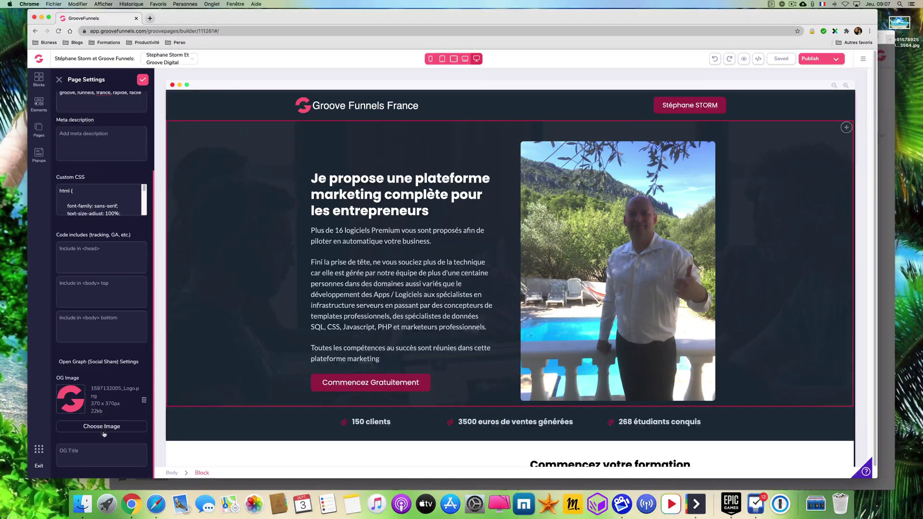
left_click(103, 428)
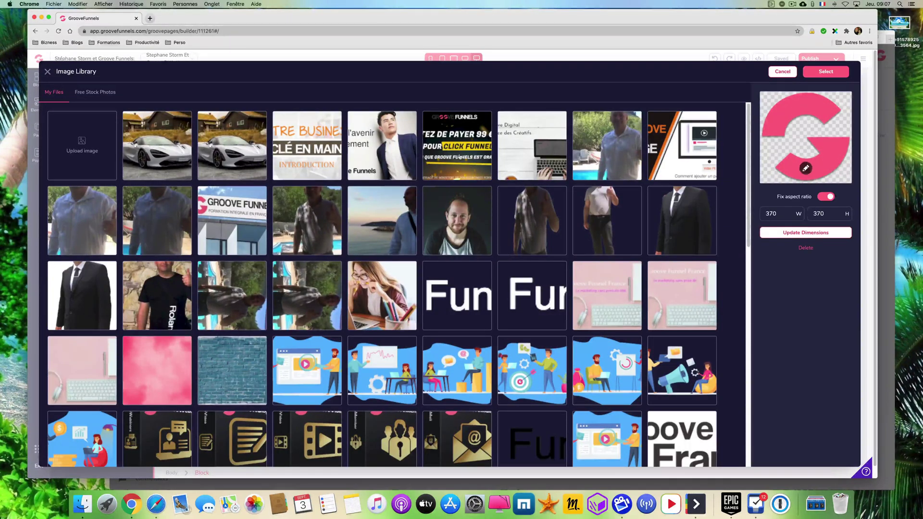
left_click(459, 156)
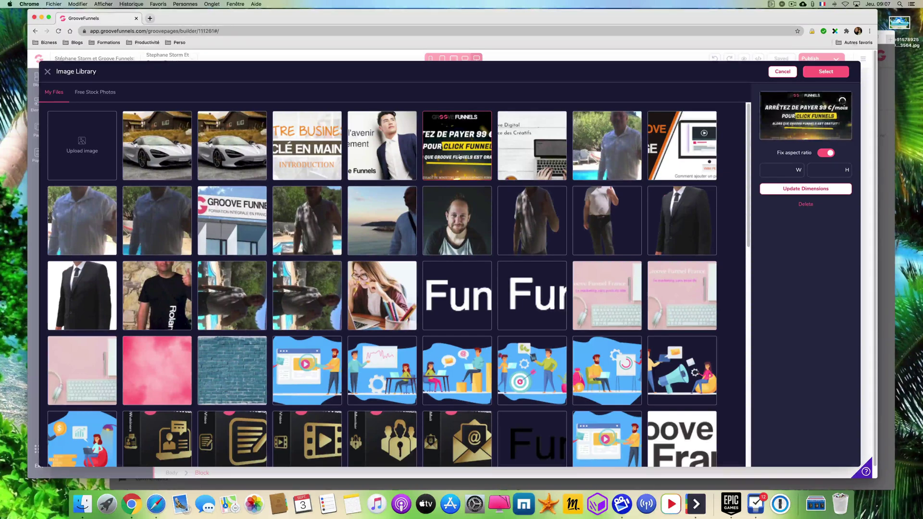
left_click(833, 71)
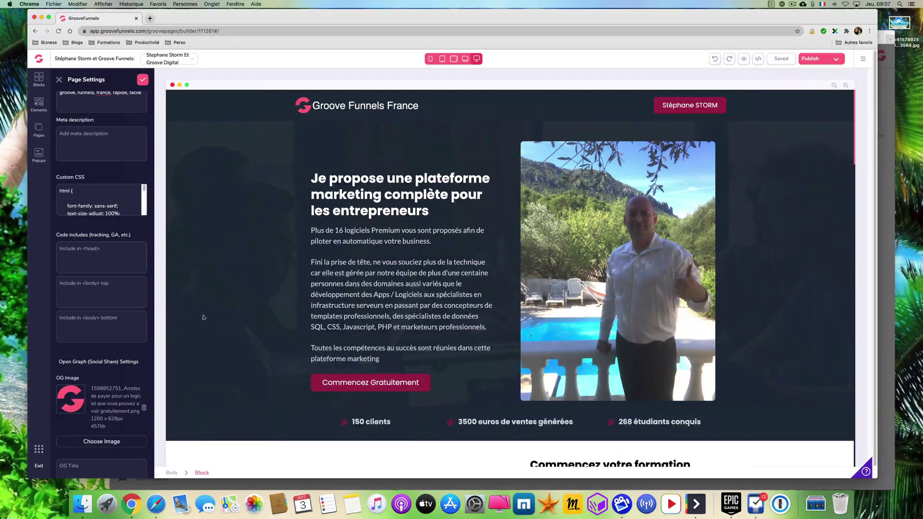
Step: Enter the site owner's full name as the Open Graph title and save the page settings
scroll(144, 340, "down", 1)
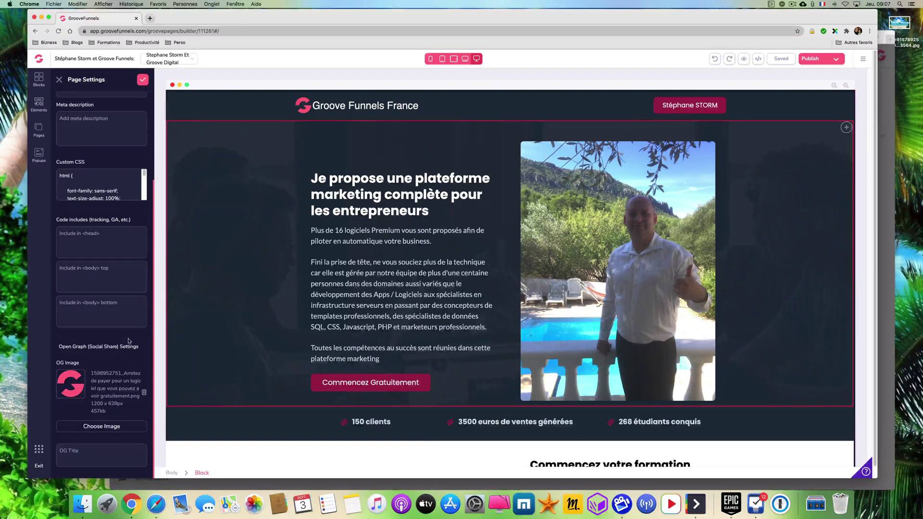
left_click(143, 80)
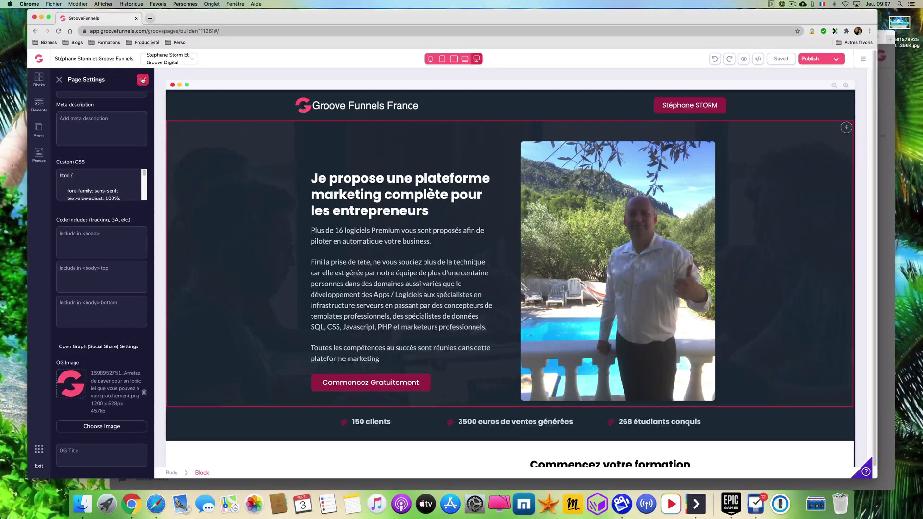
left_click(110, 450)
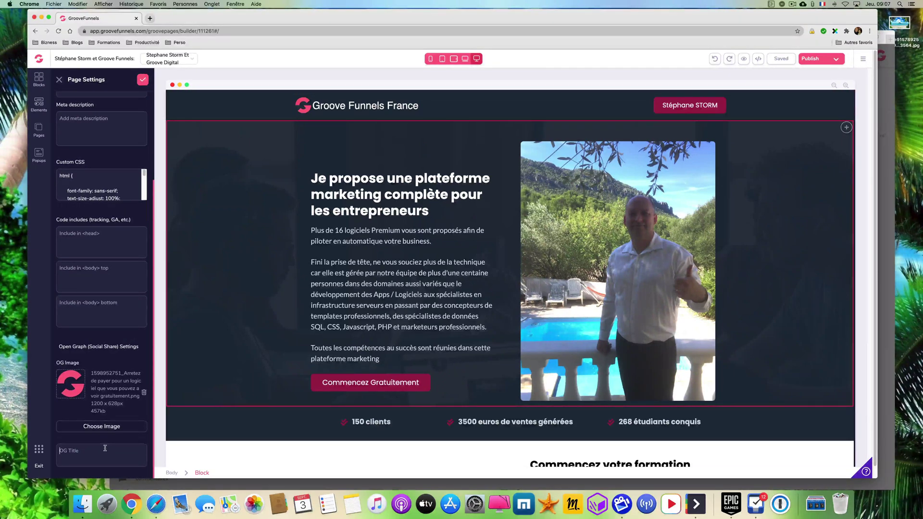
type("Stephan")
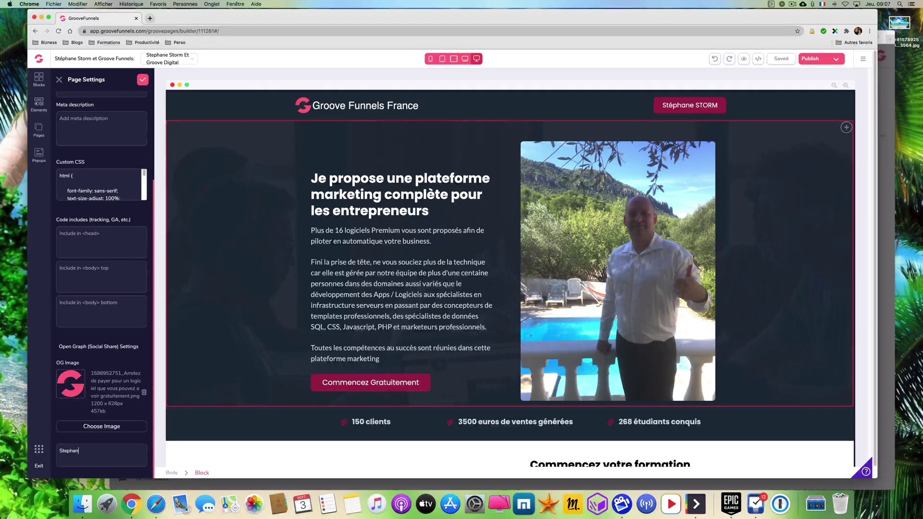
type("e STORM")
left_click(144, 78)
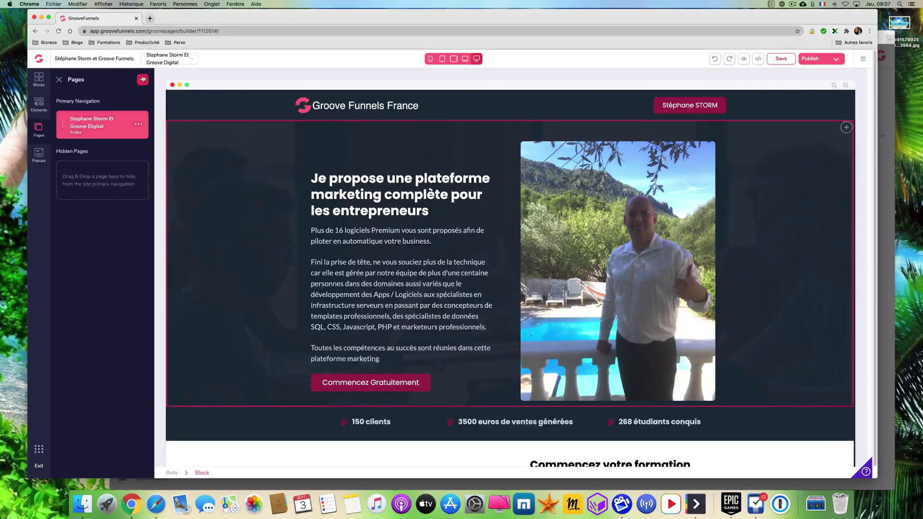
Step: Reopen the page's settings and check the Open Graph image, Open Graph title and meta keywords
left_click(138, 124)
left_click(75, 144)
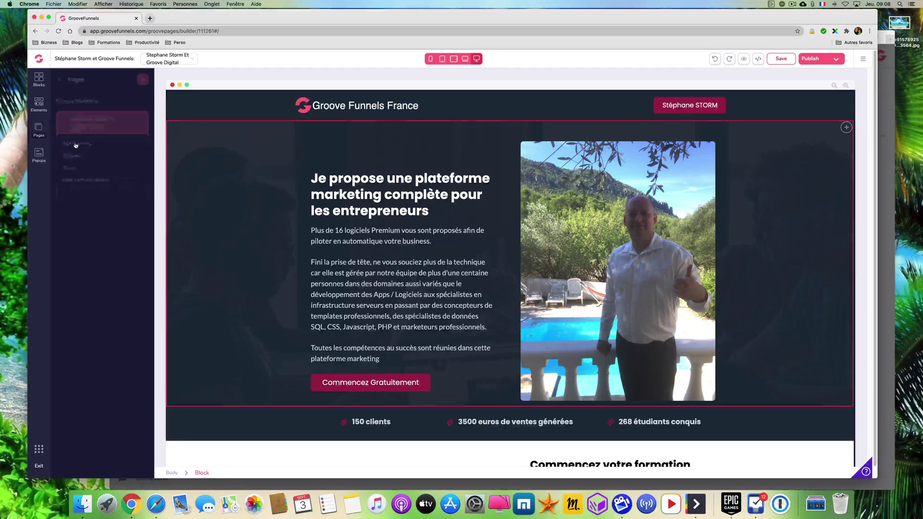
scroll(89, 340, "down", 5)
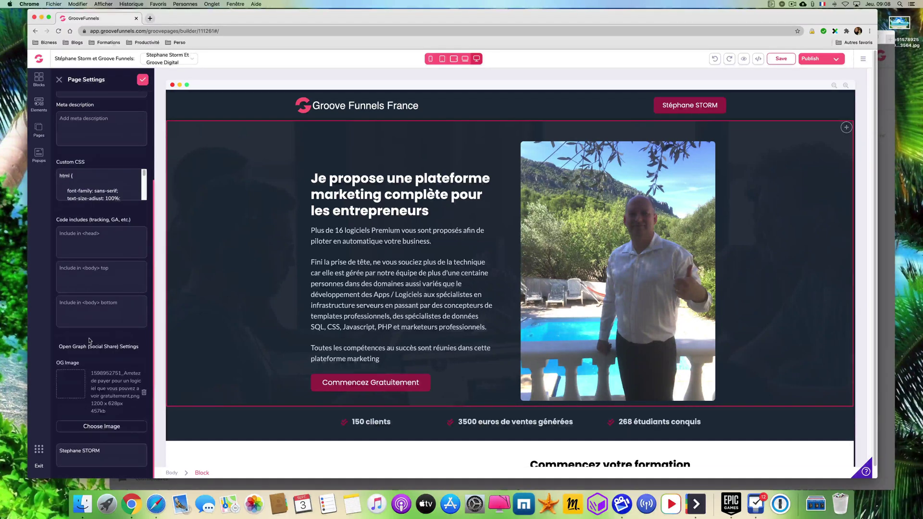
scroll(88, 341, "down", 1)
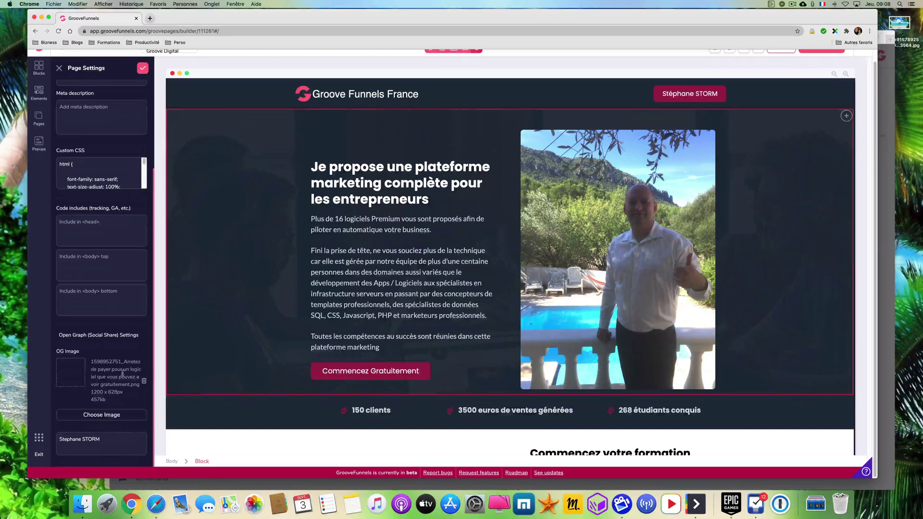
scroll(104, 401, "up", 5)
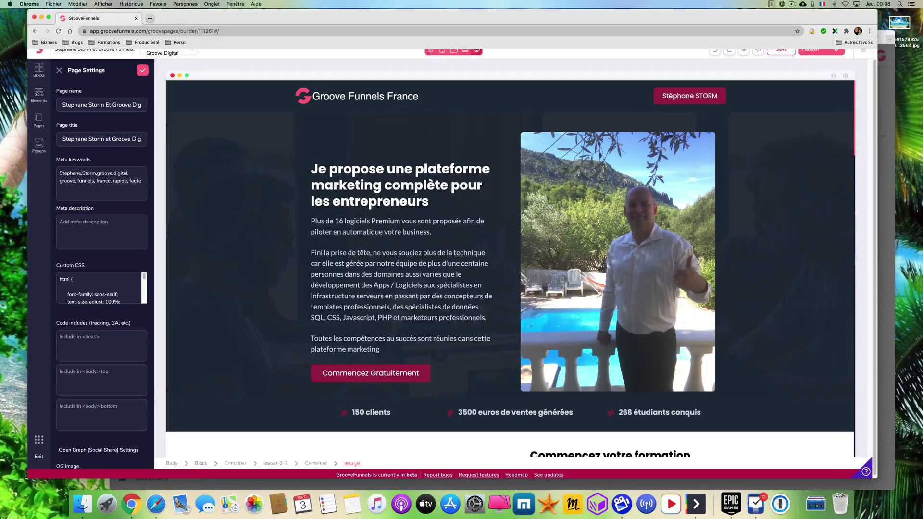
scroll(215, 284, "down", 3)
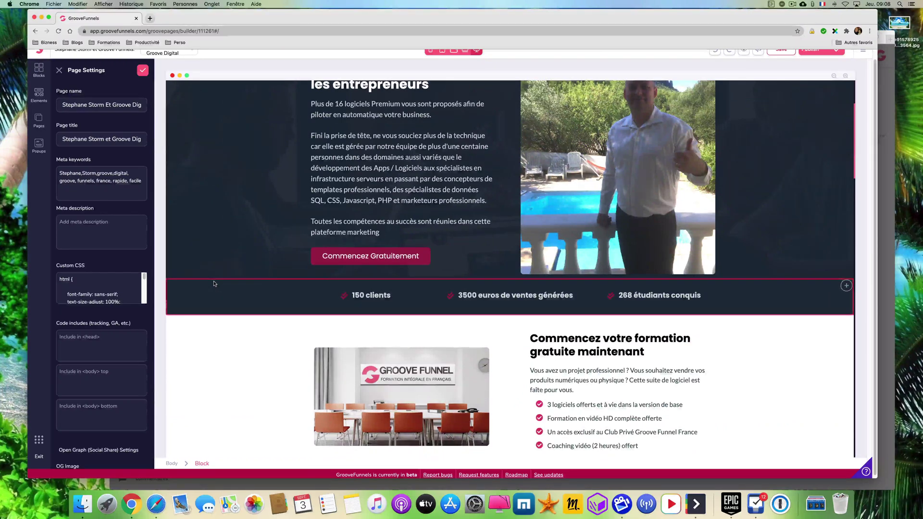
scroll(215, 284, "up", 3)
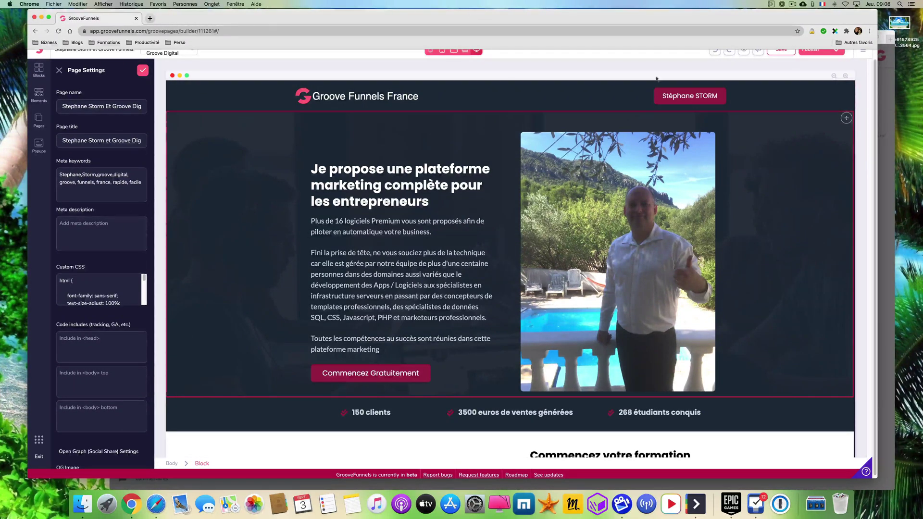
Step: Save and close the page settings, and review the site's hosting address and page path in the publishing settings
left_click(143, 71)
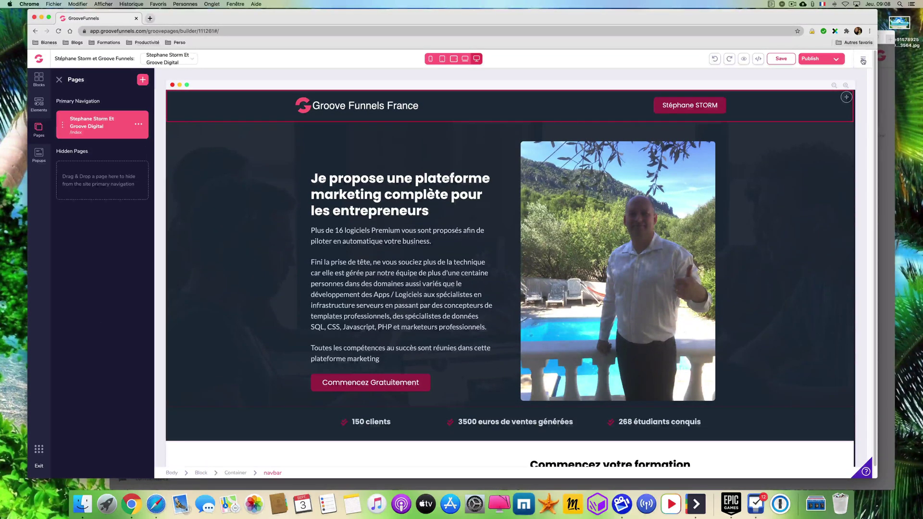
left_click(863, 60)
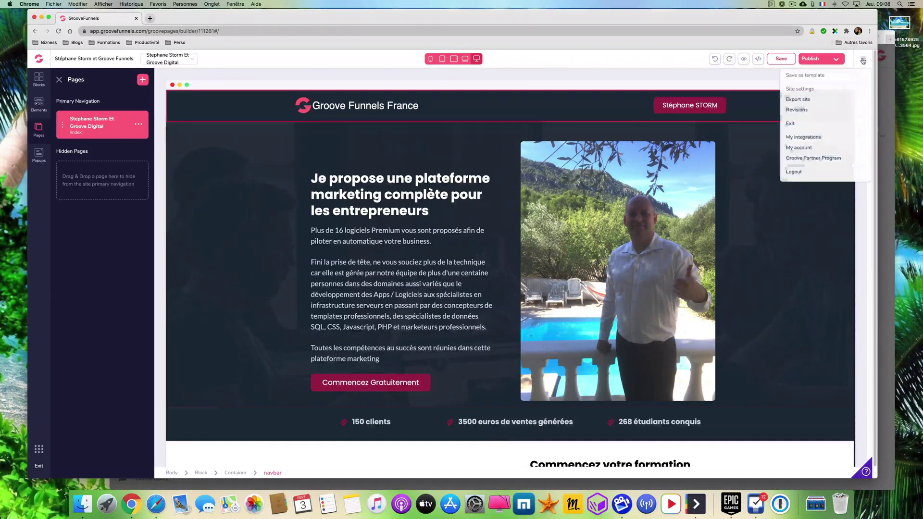
left_click(837, 59)
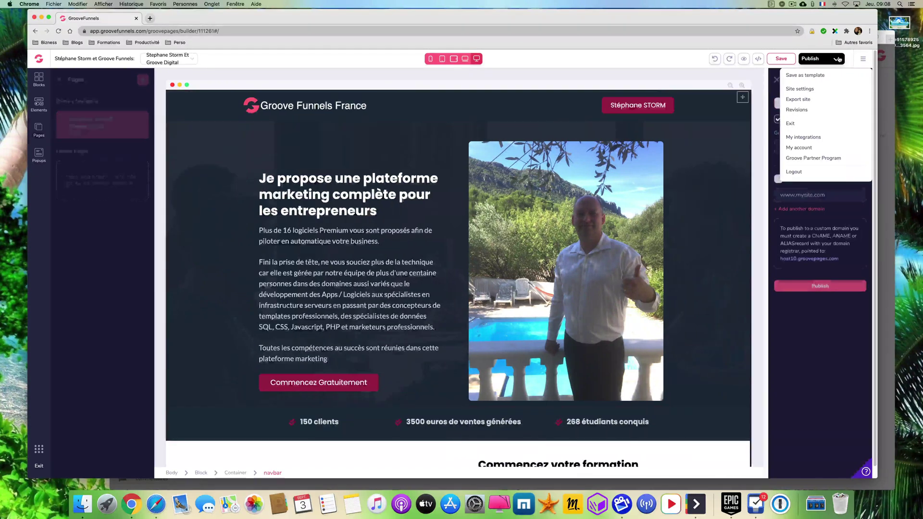
left_click(854, 340)
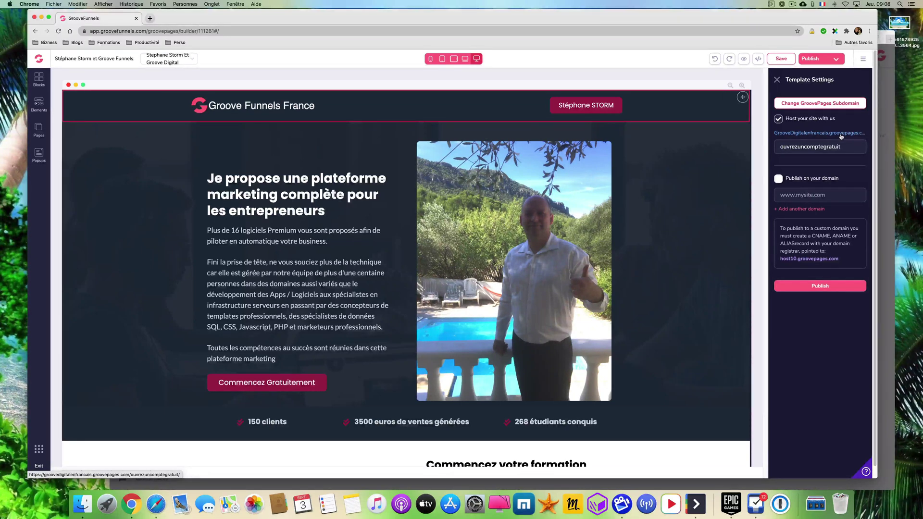
left_click(842, 147)
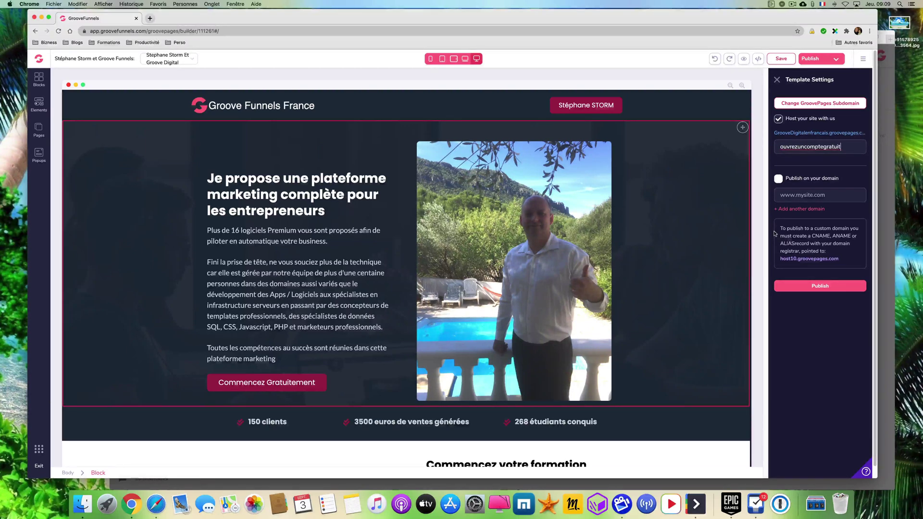
left_click(863, 60)
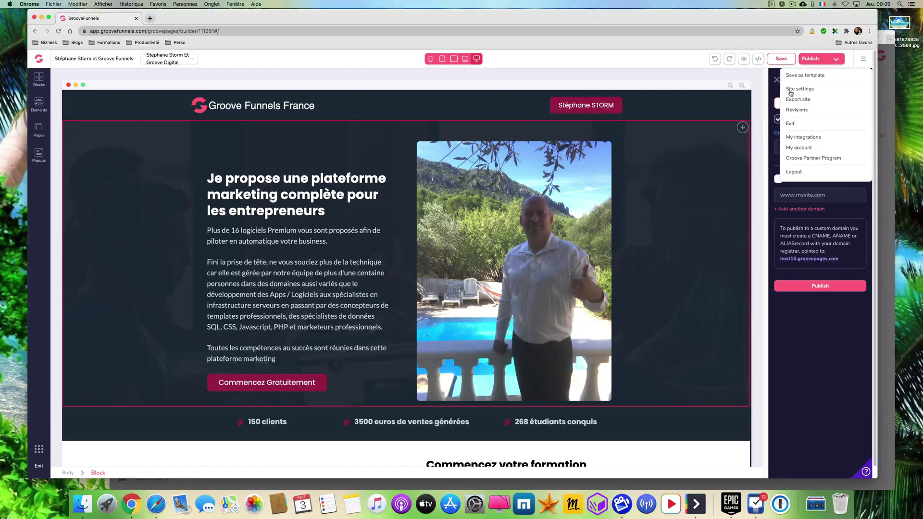
left_click(36, 130)
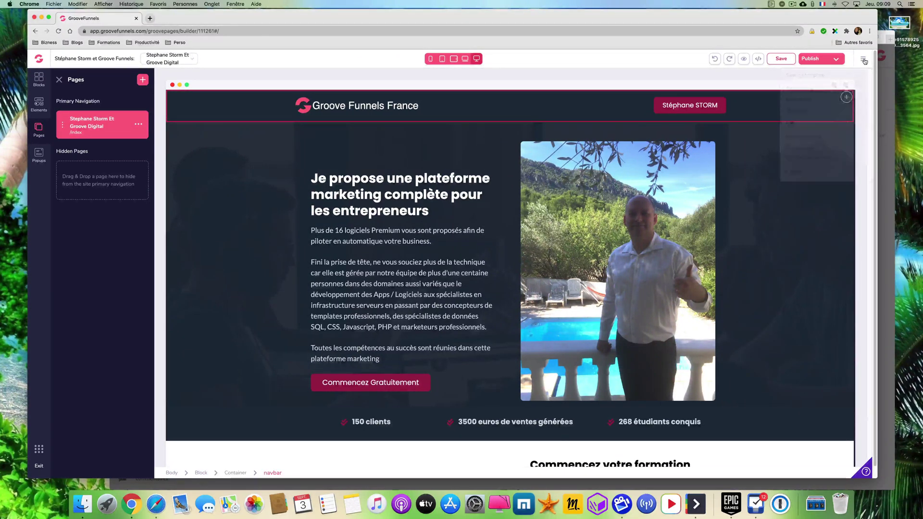
left_click(798, 90)
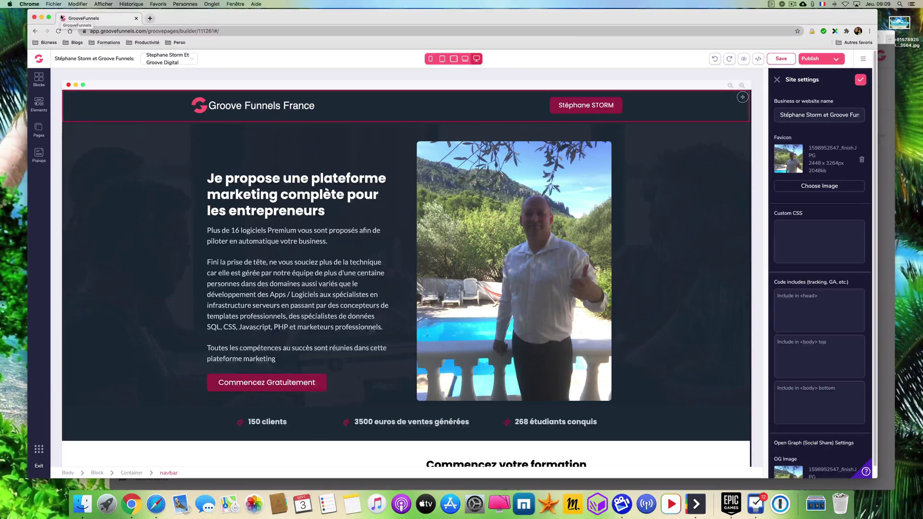
left_click(807, 187)
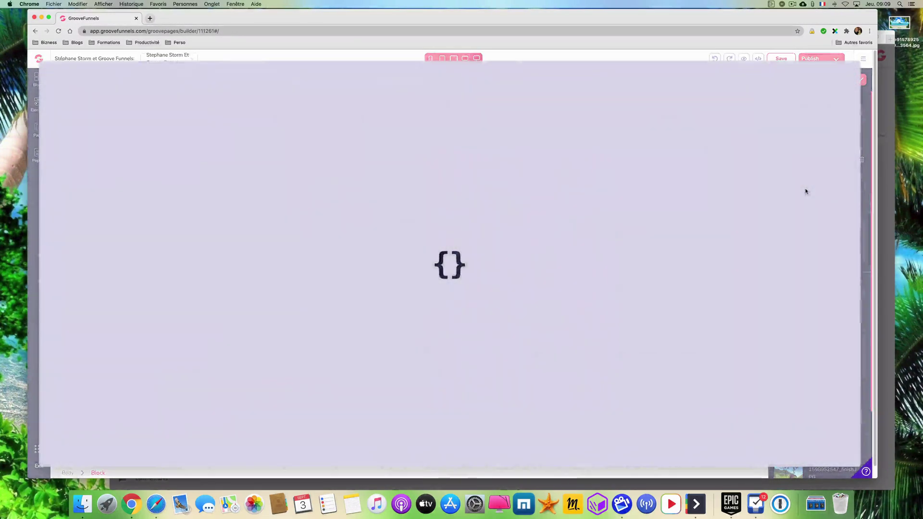
scroll(493, 320, "down", 3)
scroll(493, 320, "down", 5)
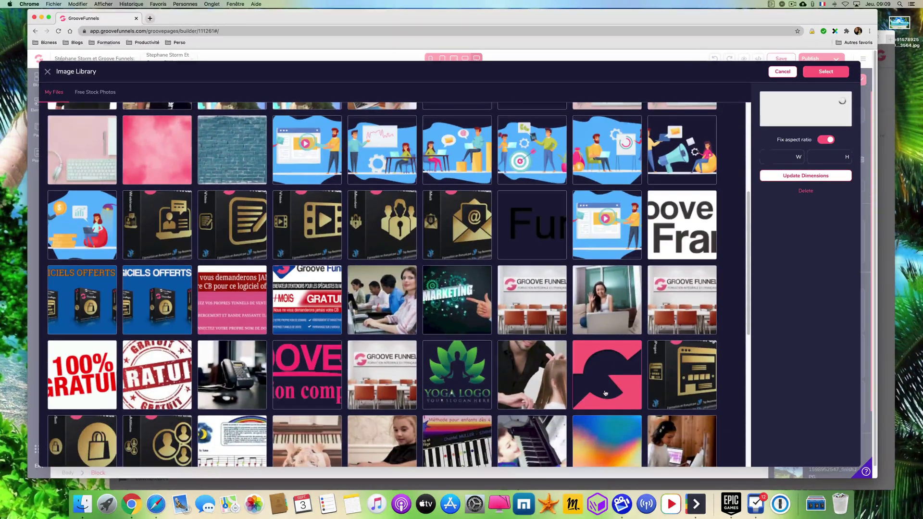
left_click(605, 394)
left_click(835, 72)
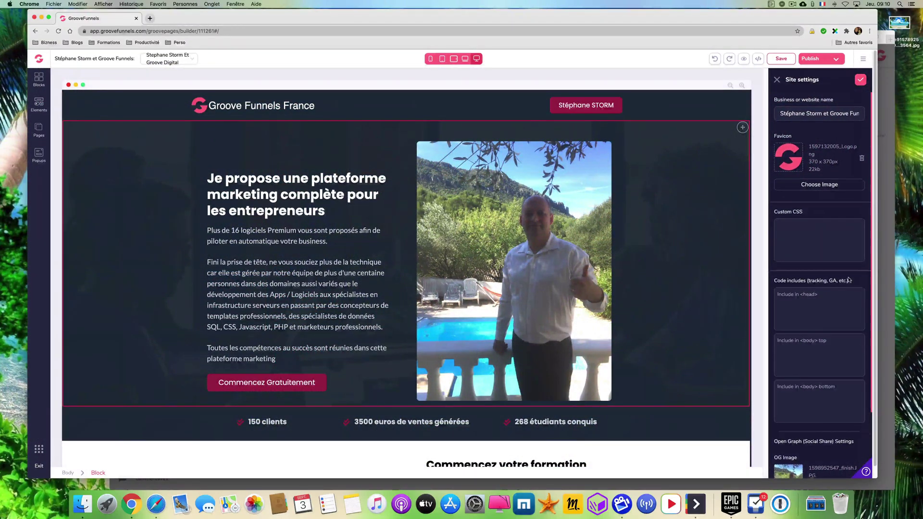
Step: Replace the site's Open Graph image with "Arretez de payer pour un logiciel que vous pouvez avoir gratuitement.png" from the image library
scroll(850, 281, "down", 3)
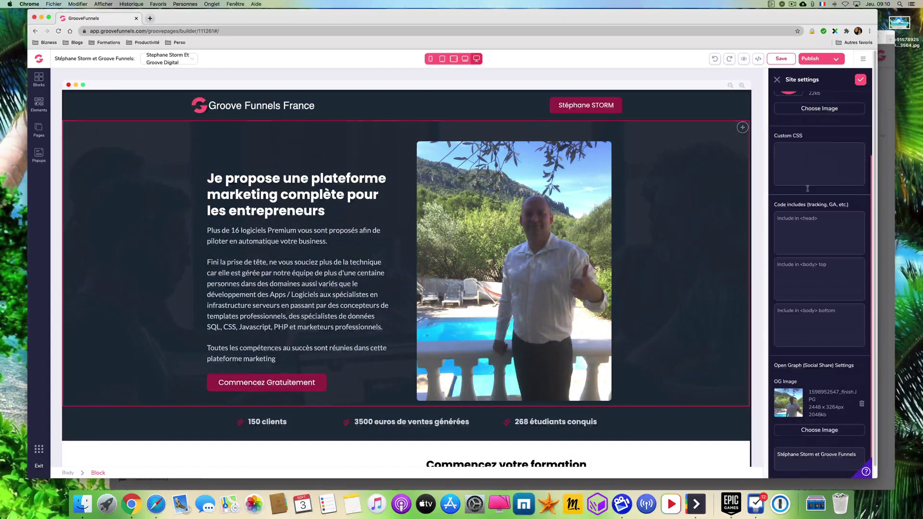
scroll(806, 173, "down", 1)
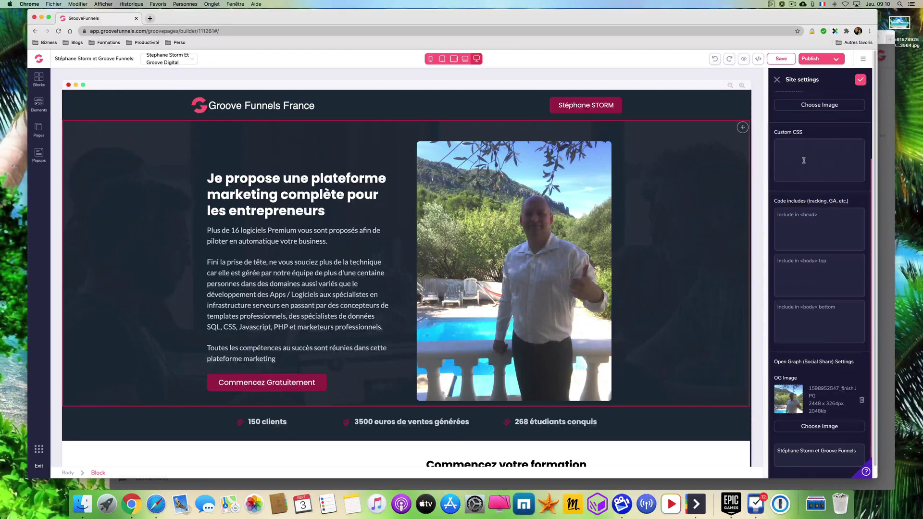
scroll(831, 355, "down", 1)
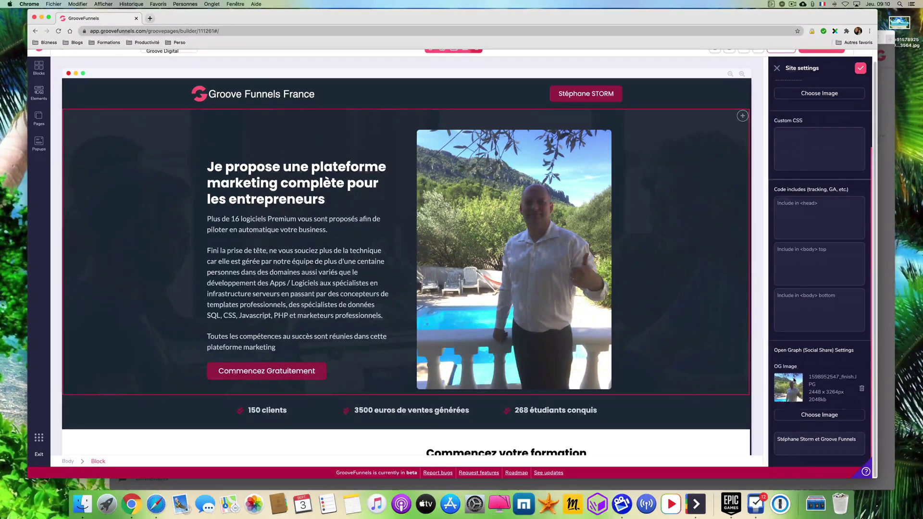
left_click(817, 413)
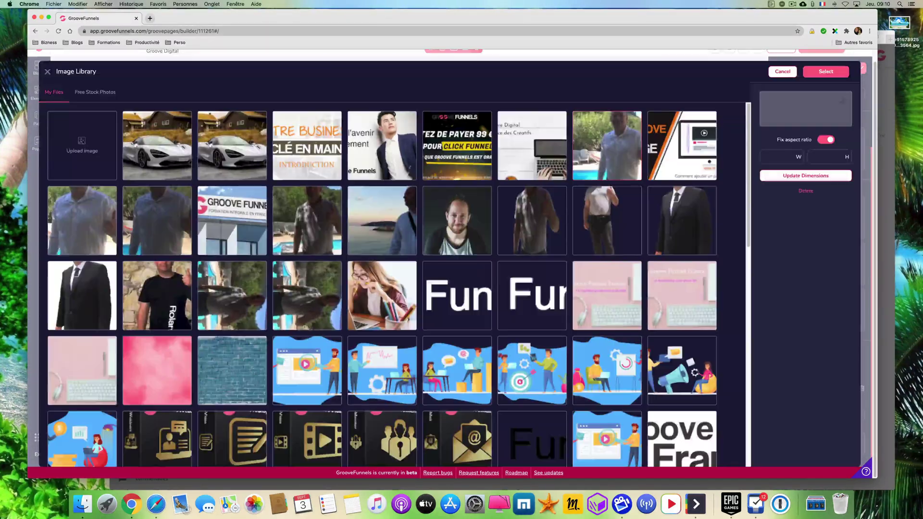
left_click(464, 138)
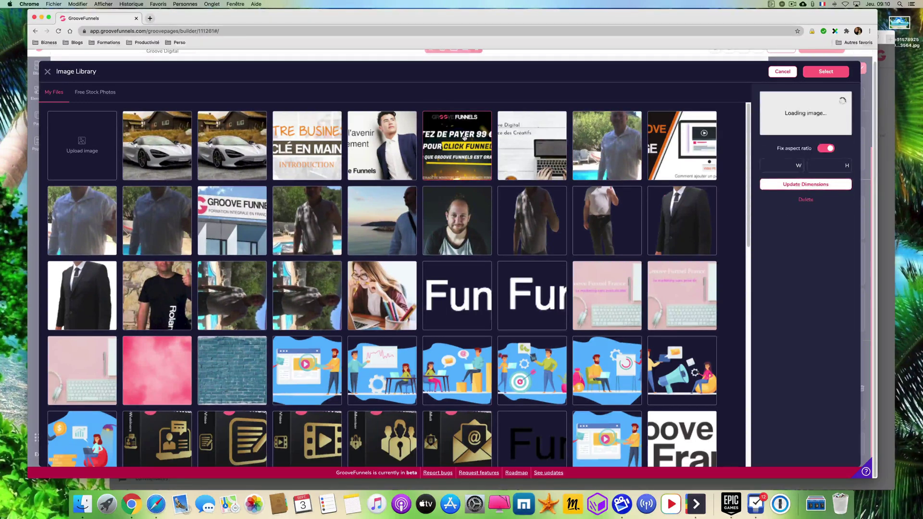
left_click(814, 70)
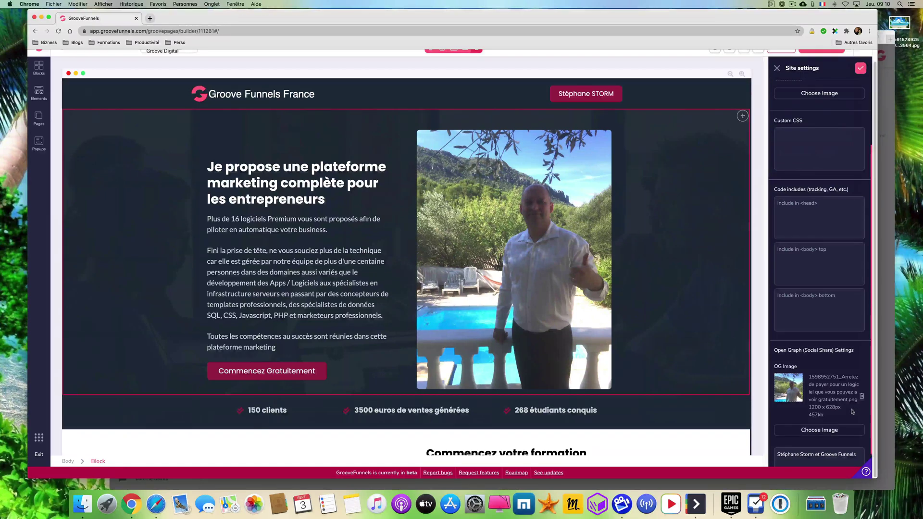
scroll(852, 413, "down", 1)
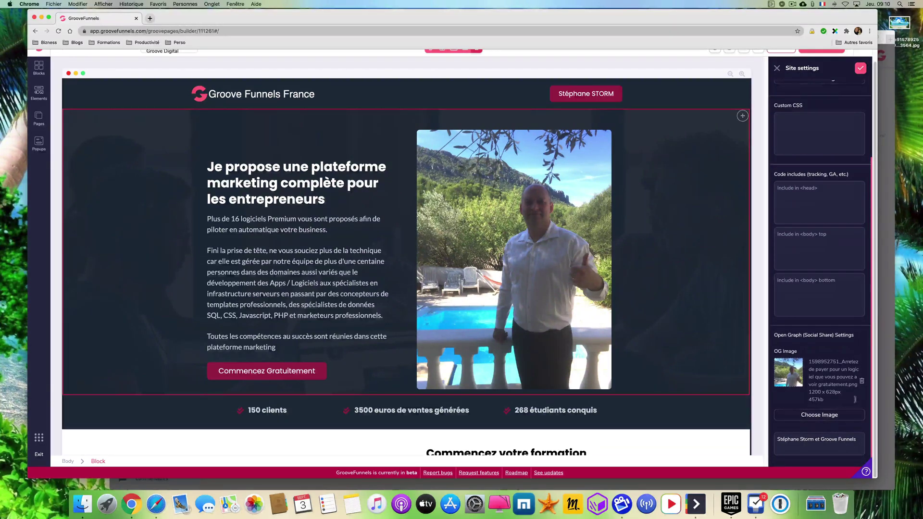
Step: Save the site settings and publish the site on its hosted GroovePages subdomain
left_click(860, 68)
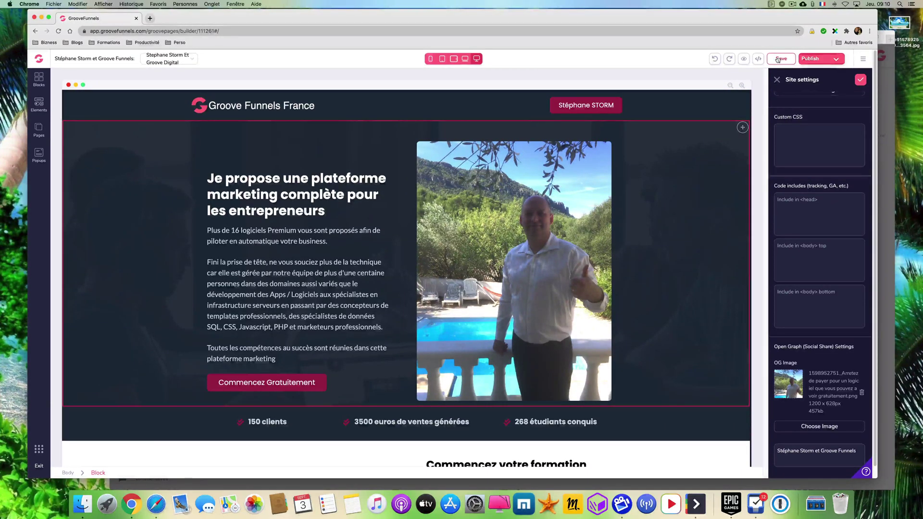
left_click(817, 59)
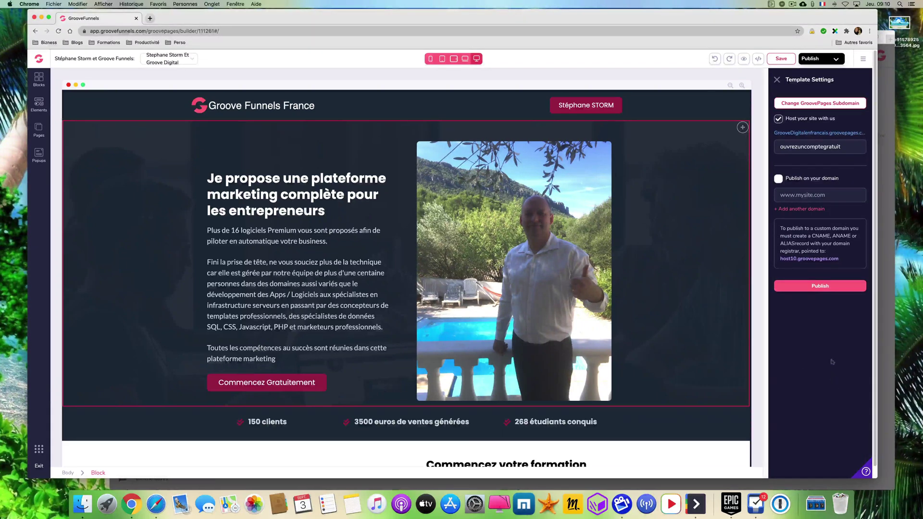
left_click(819, 288)
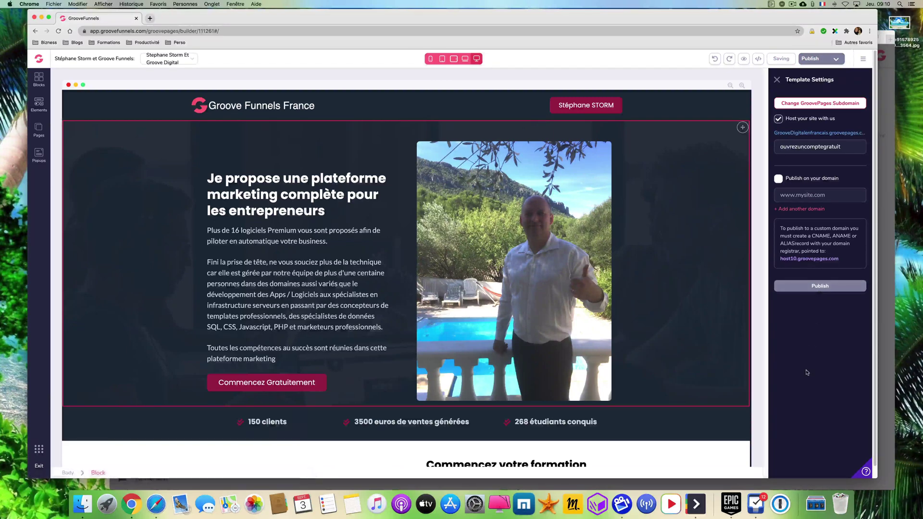